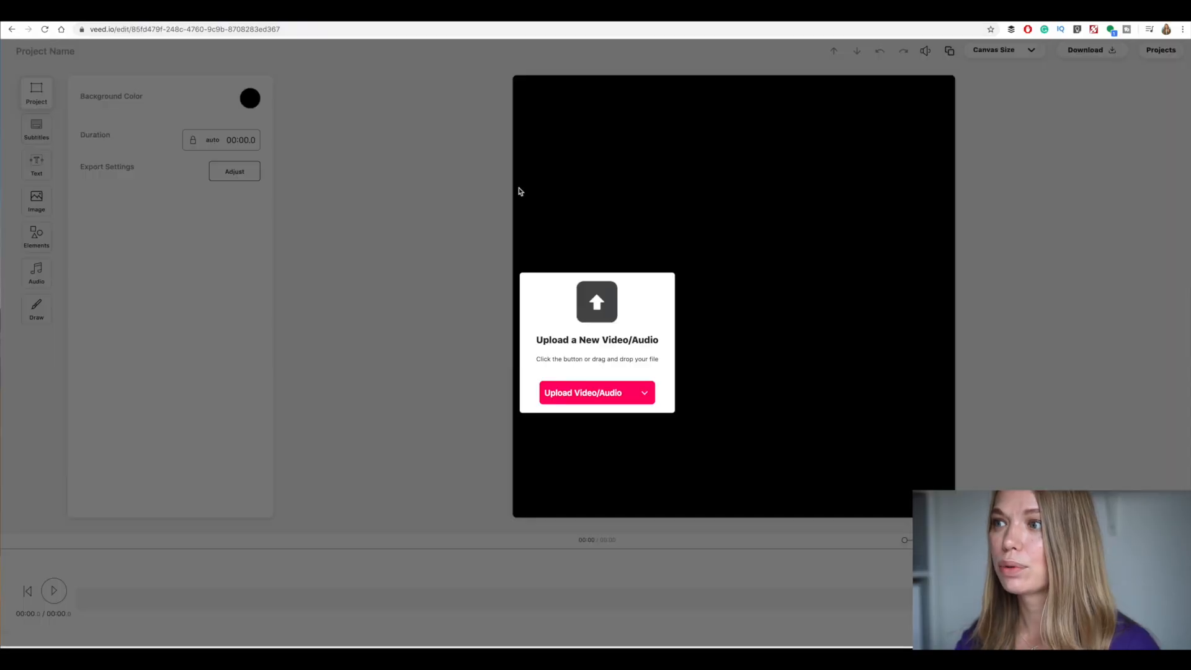
Upload the video file videoplayback (3).mp4 from the Desktop folder into the new project
left_click(576, 393)
scroll(418, 198, "down", 10)
scroll(419, 197, "up", 5)
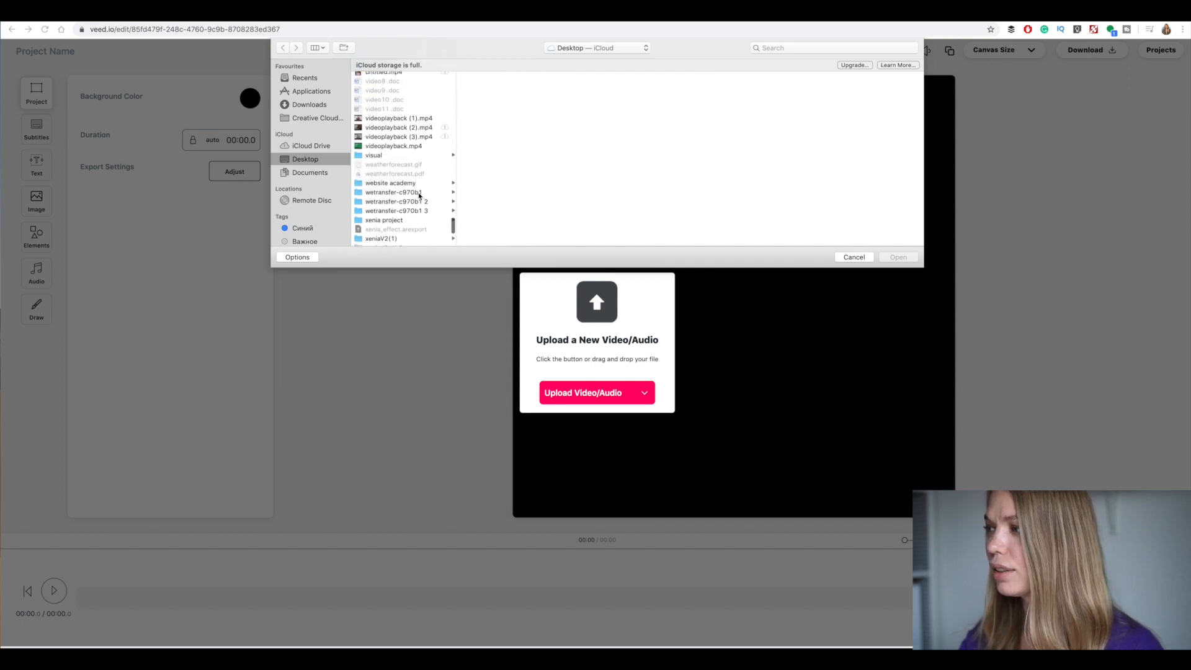
scroll(419, 197, "down", 3)
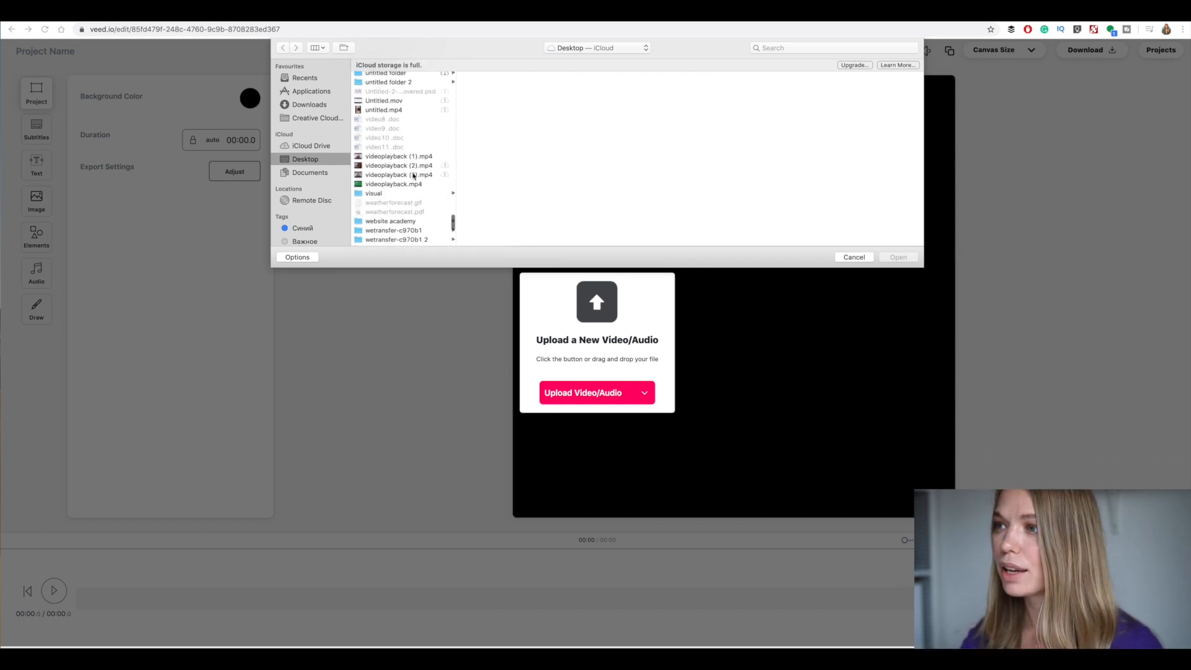
double_click(410, 176)
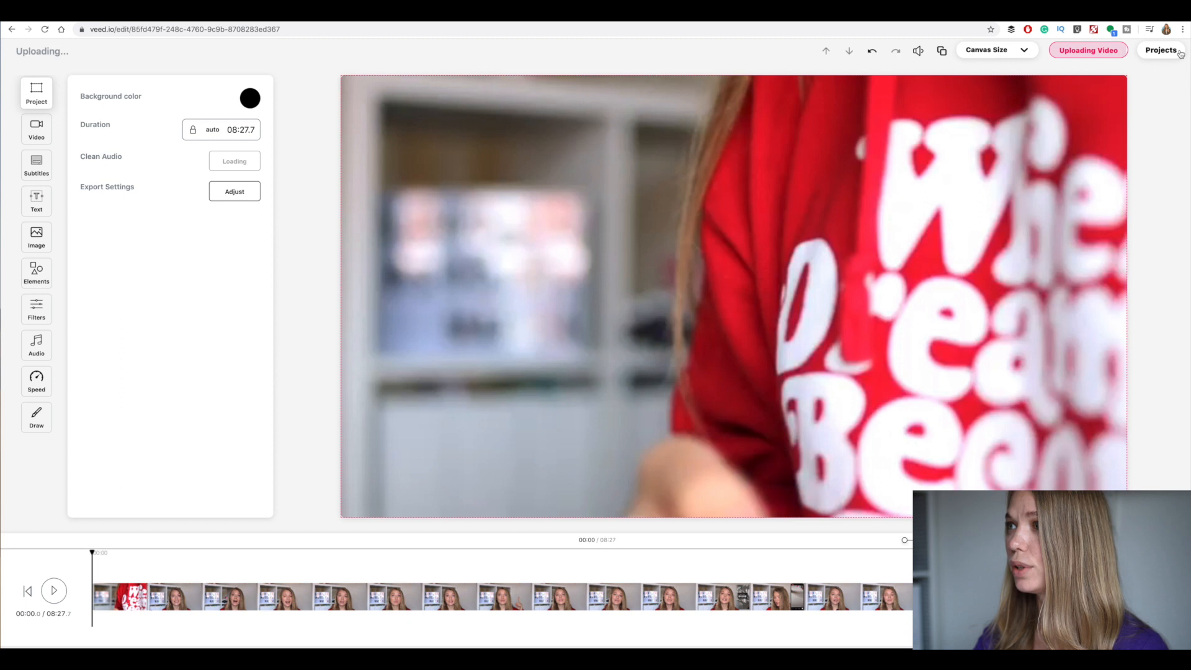
Set the project's canvas size to the Story format with a 9:16 ratio
left_click(1012, 54)
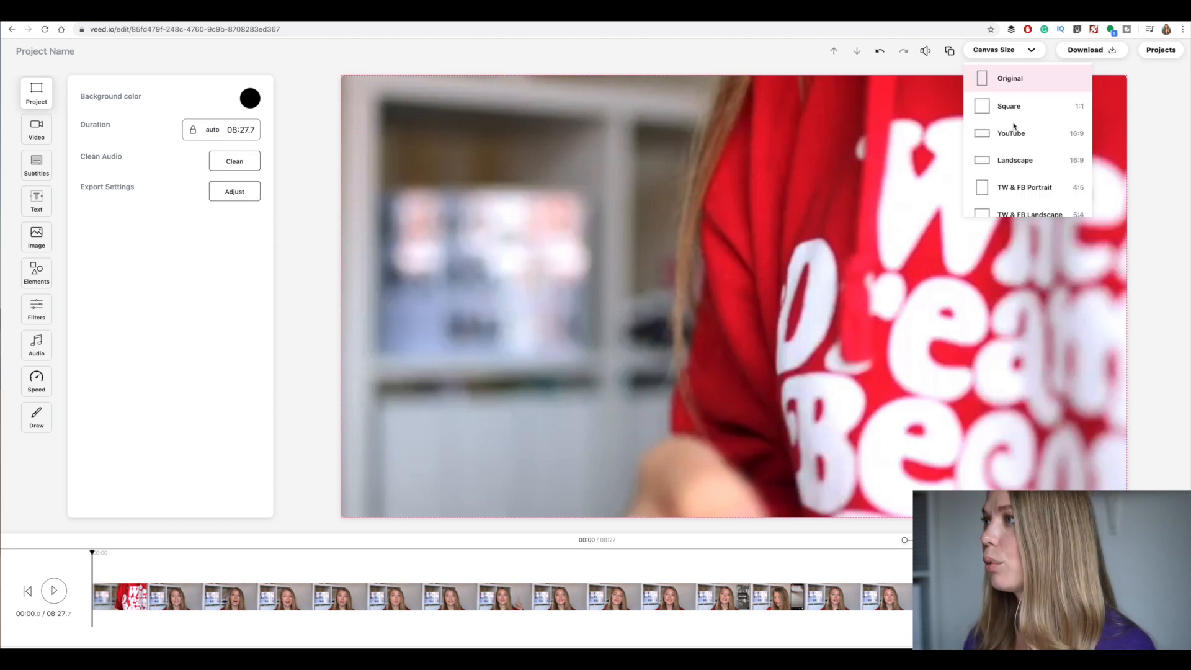
scroll(1016, 143, "down", 3)
scroll(1016, 142, "down", 2)
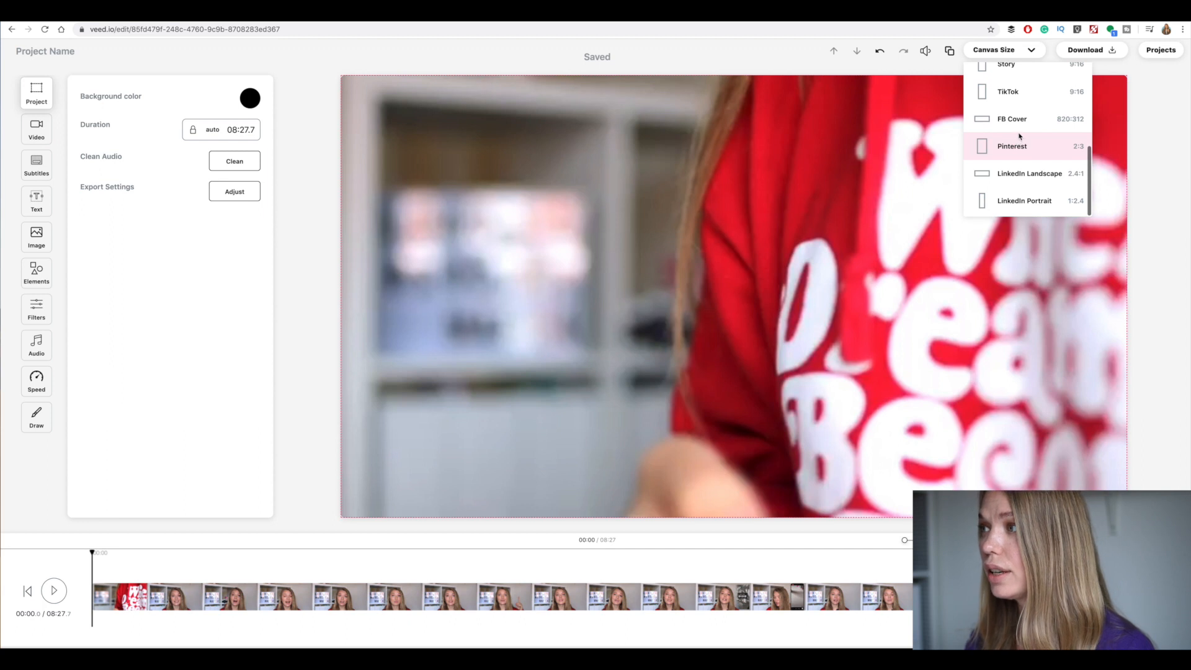
scroll(1019, 135, "up", 2)
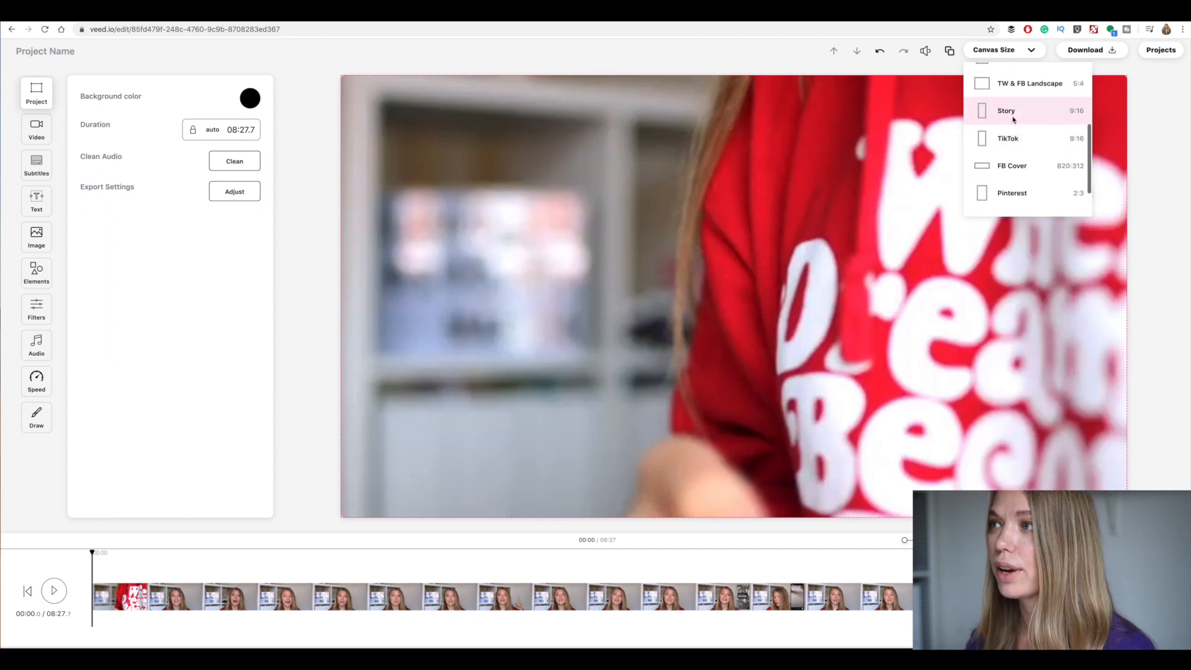
left_click(1014, 113)
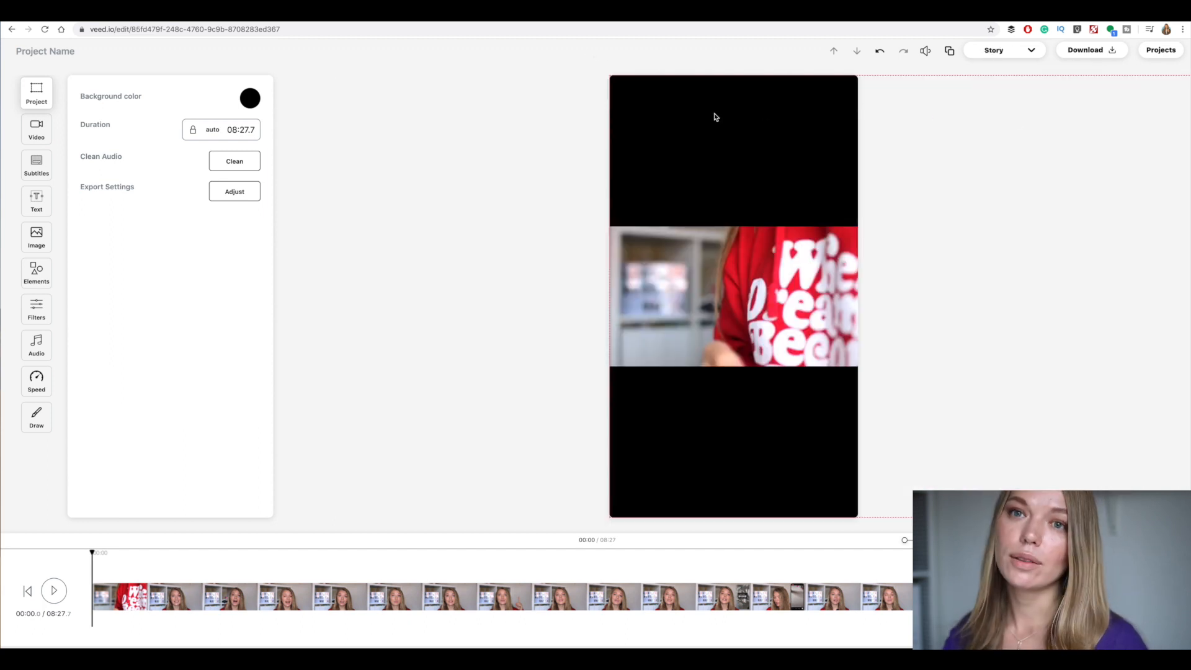
Set the project's background color to the pasted hex value #DDA288
left_click(243, 98)
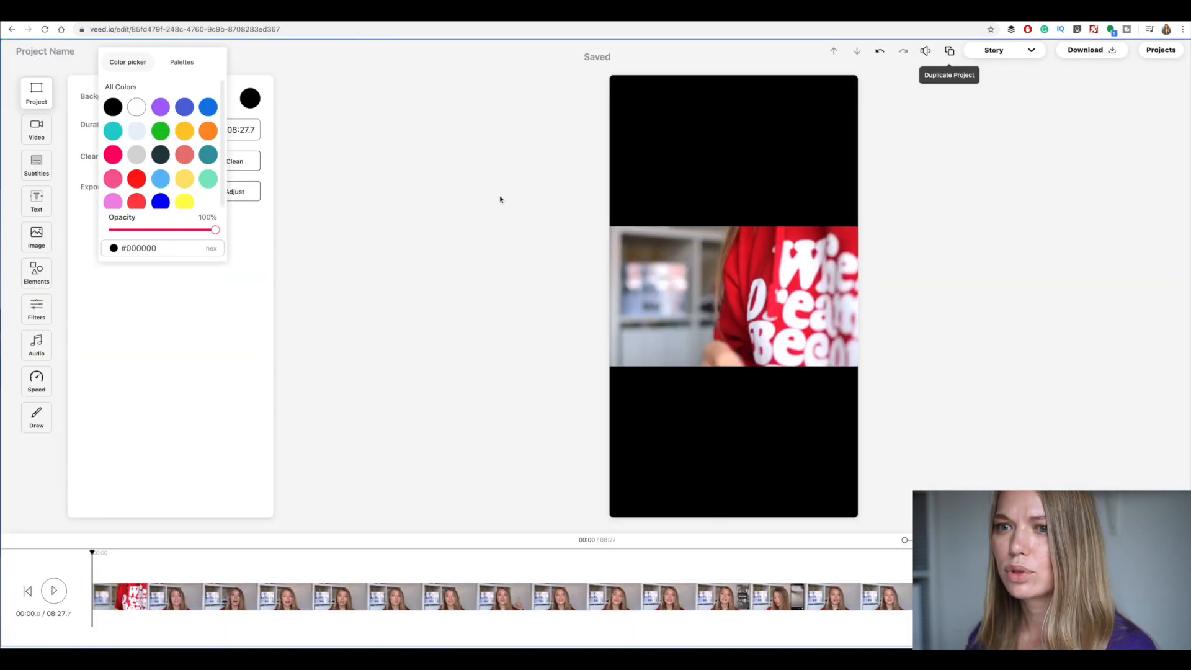
left_click_drag(170, 248, 121, 248)
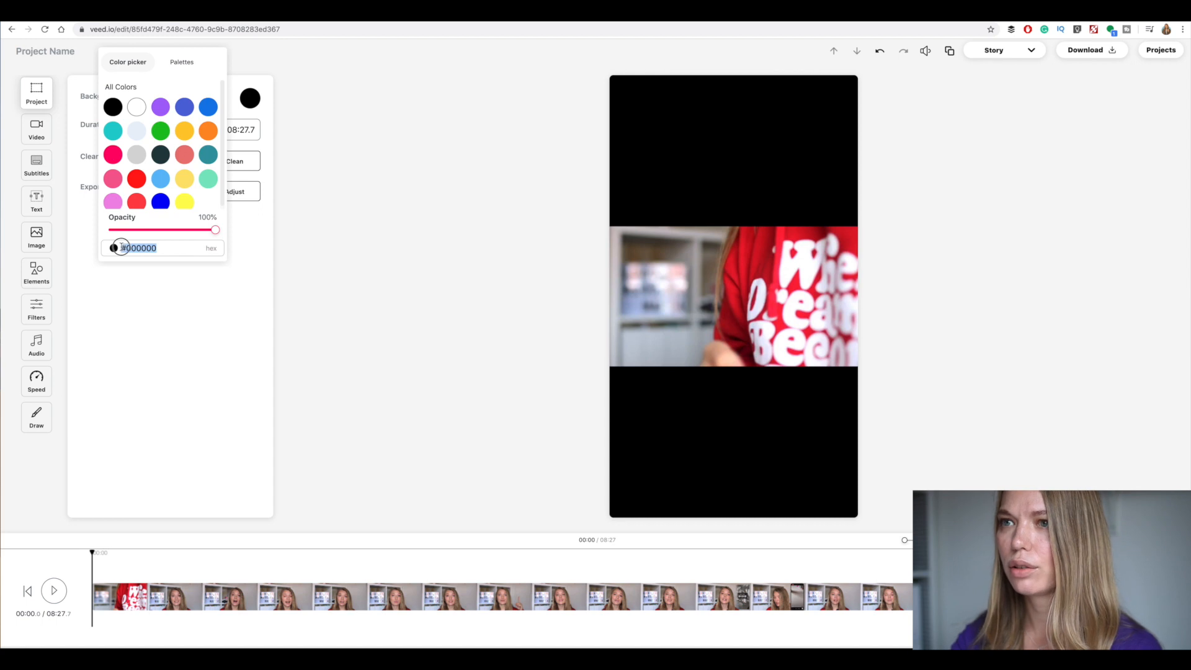
type("#DDA288")
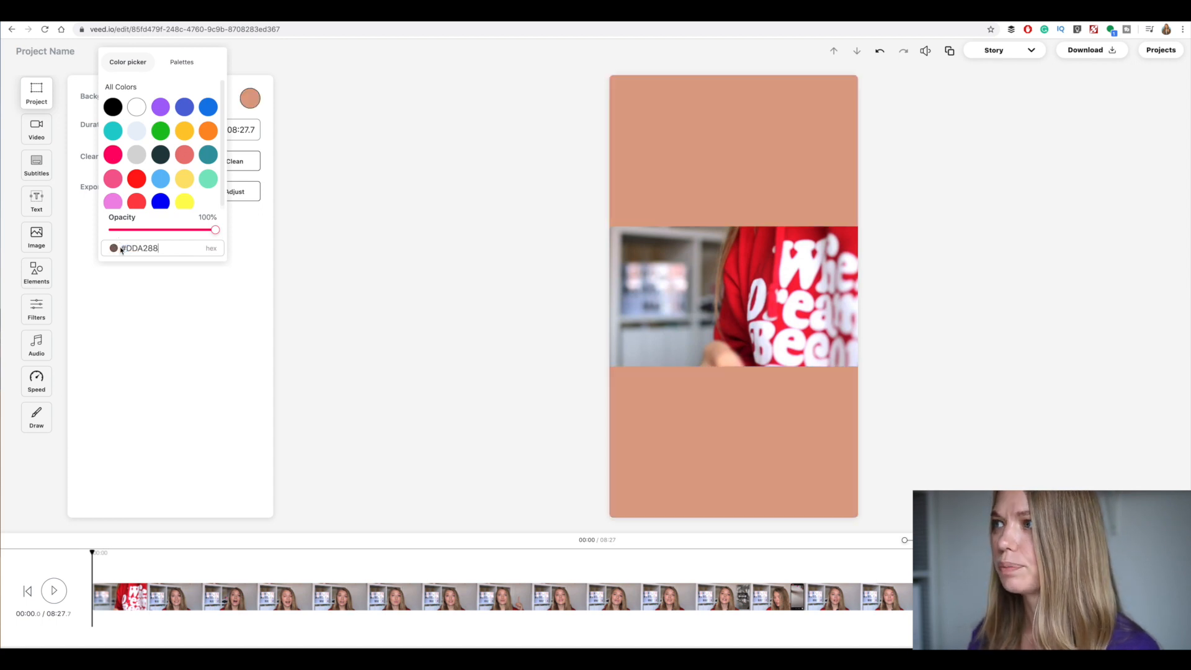
left_click(354, 270)
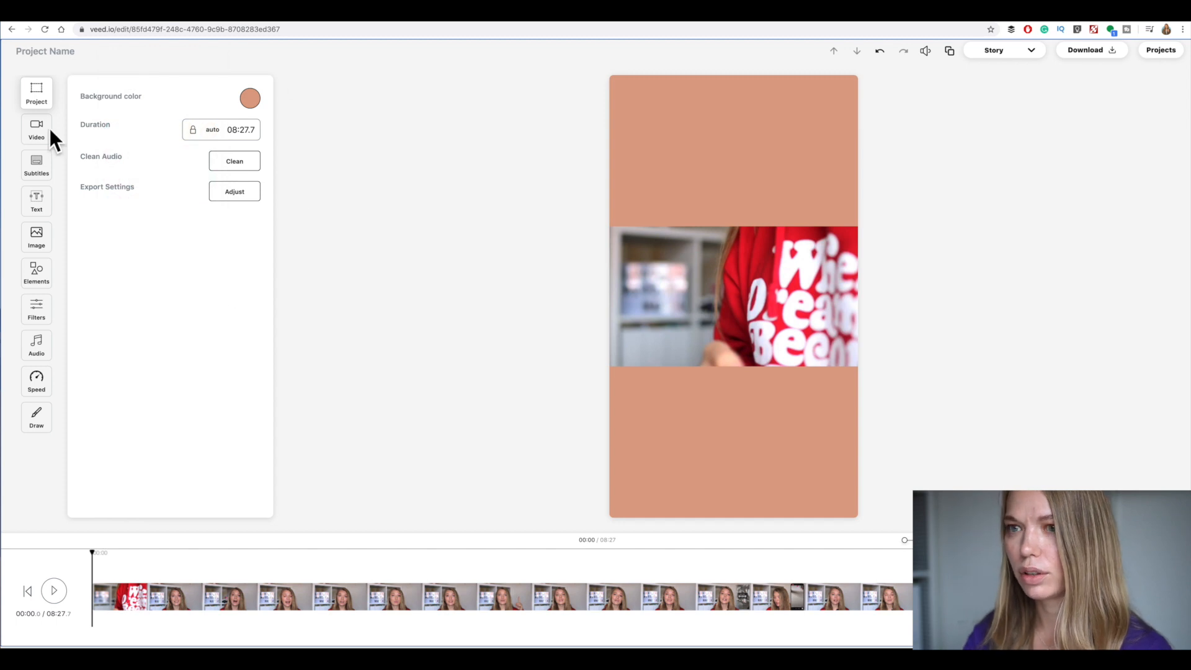
Add a new text element reading "HOW TO MAKE LIVE VIDEOS"
left_click(44, 209)
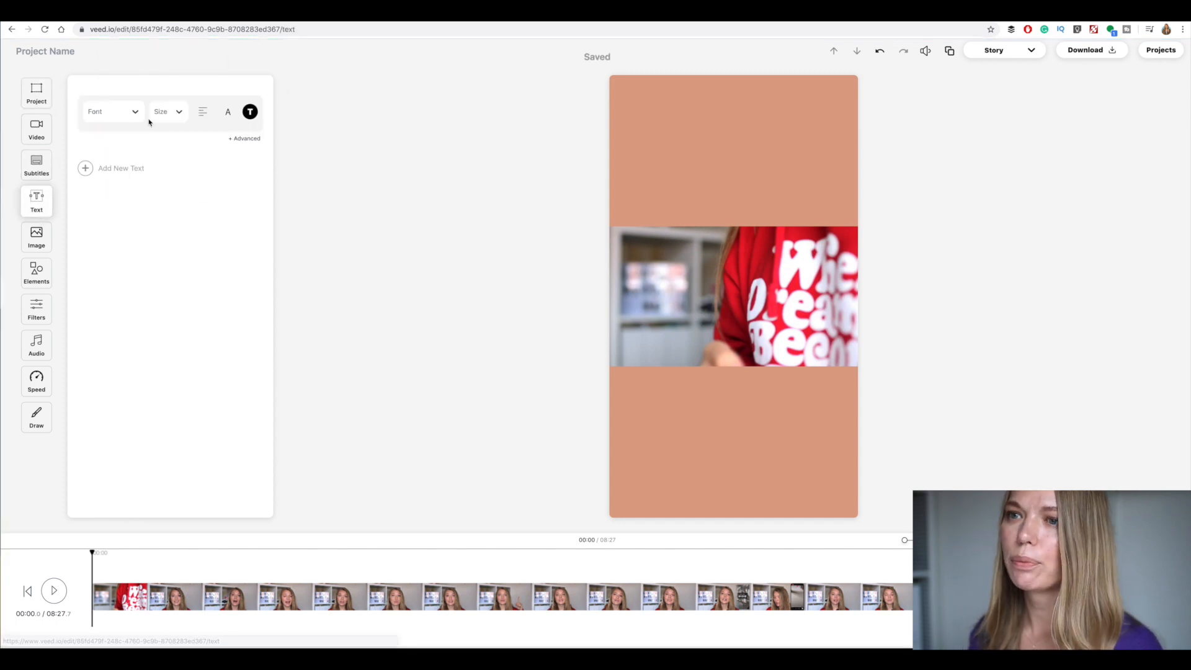
left_click(87, 168)
left_click(139, 171)
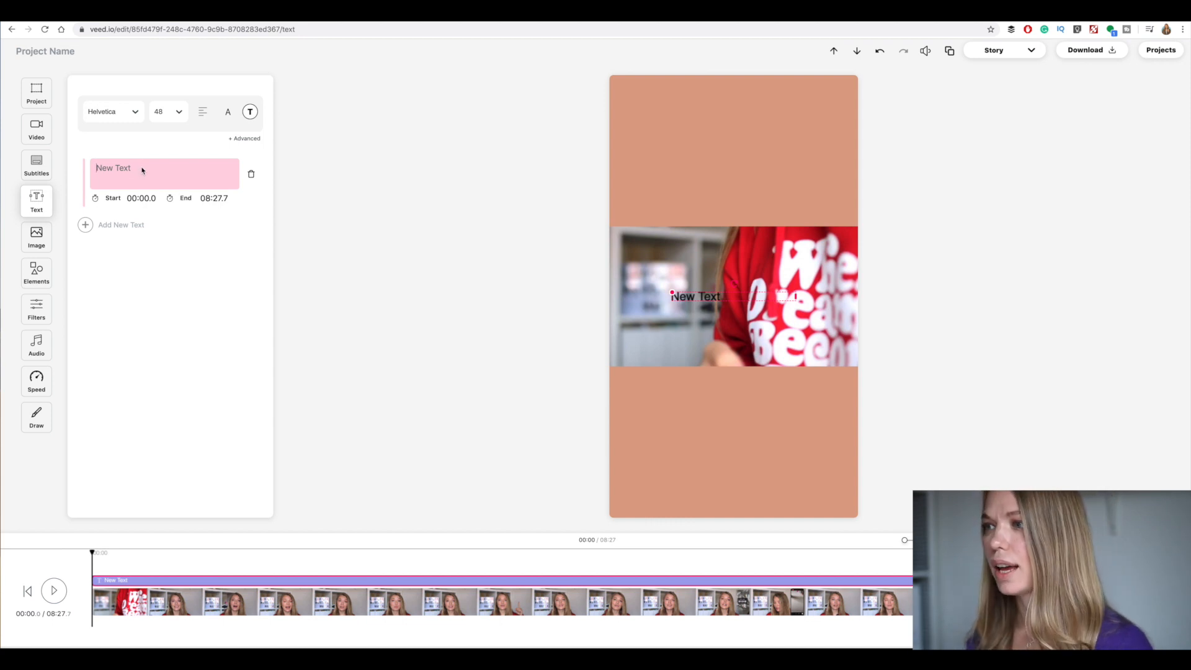
type("How")
key("BackSpace")
key("BackSpace")
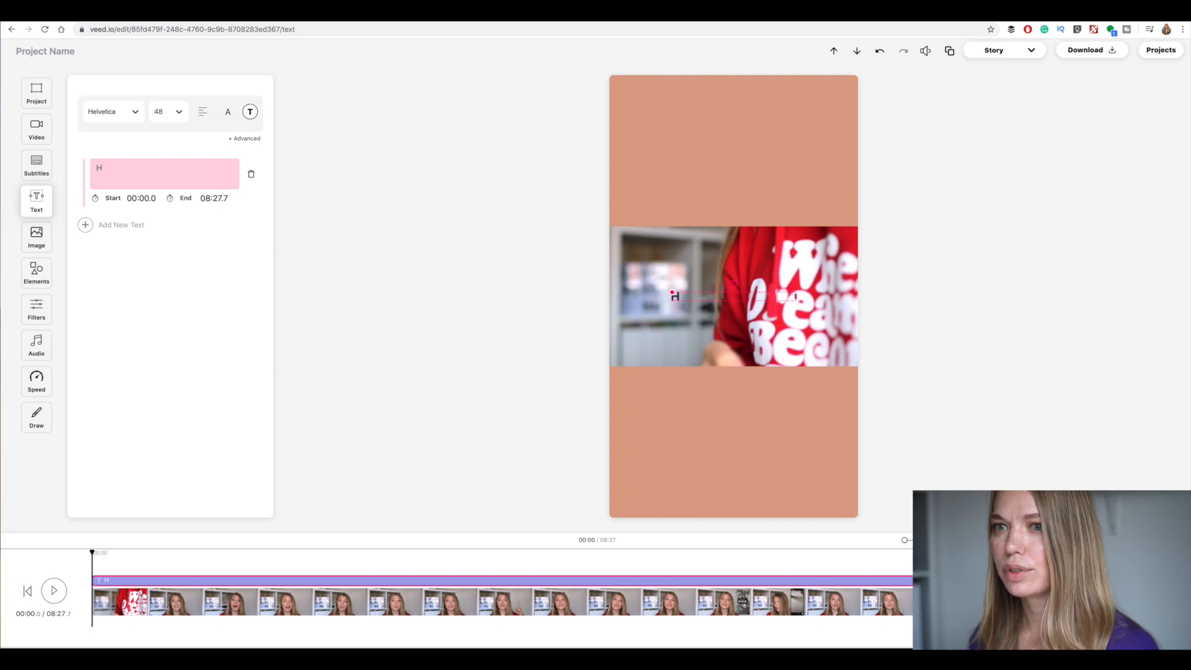
type("OW TO MAKE LI")
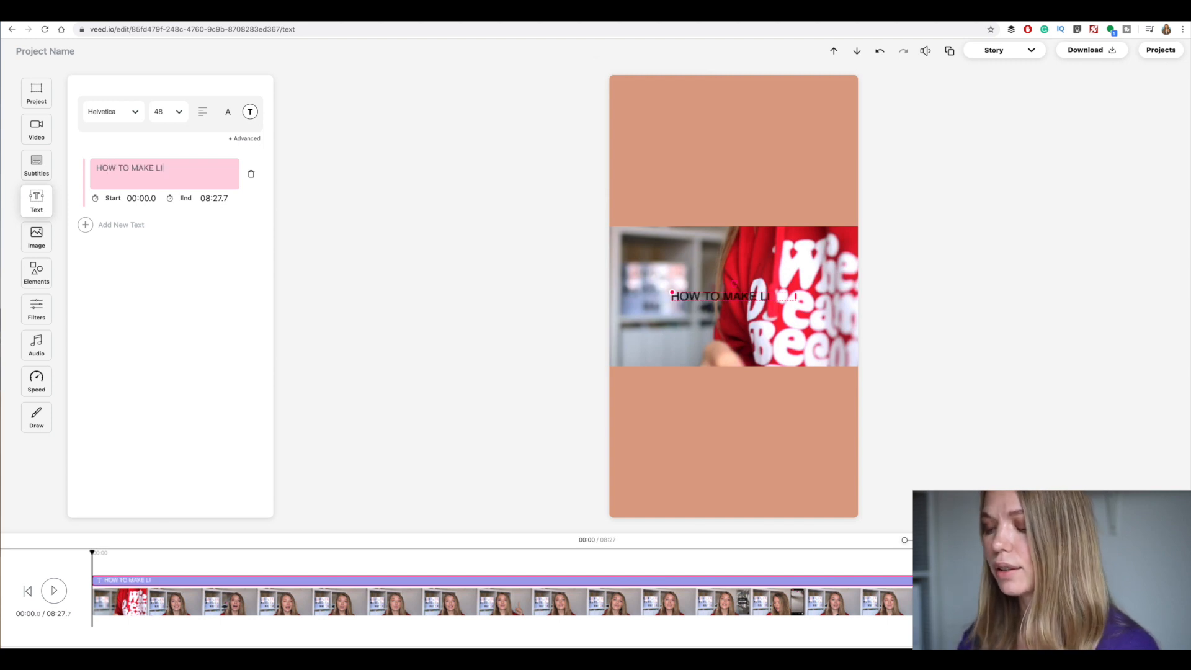
type("VE VIDEOS")
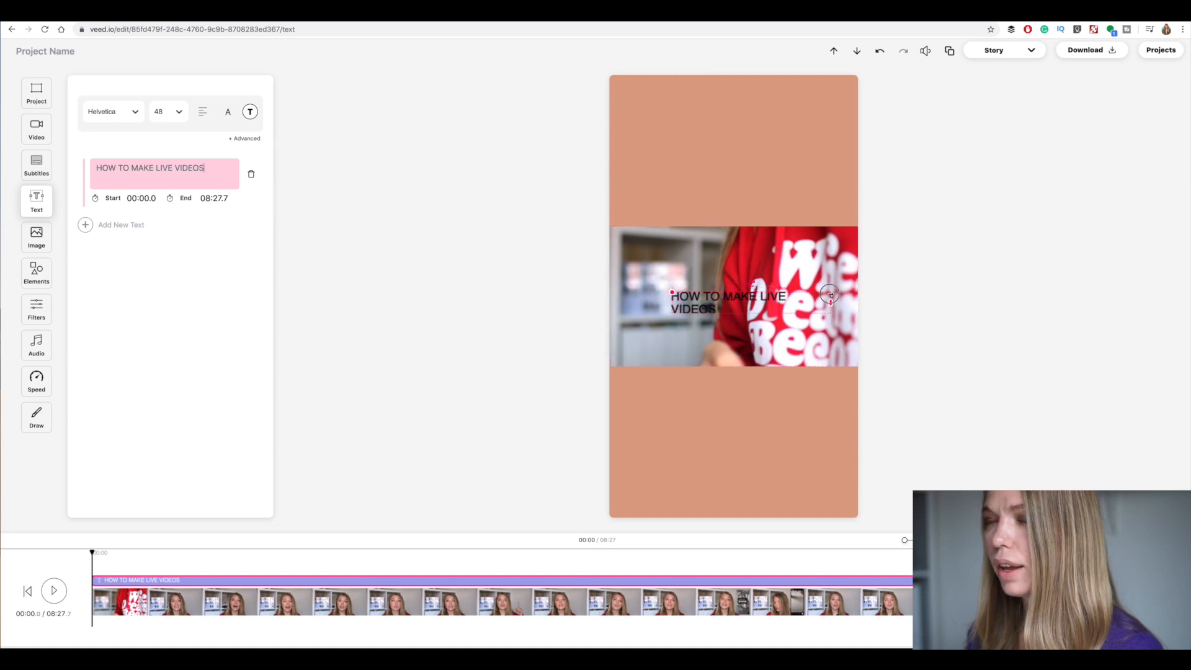
Centre-align the title text and set it to Roboto at size 72
left_click(203, 112)
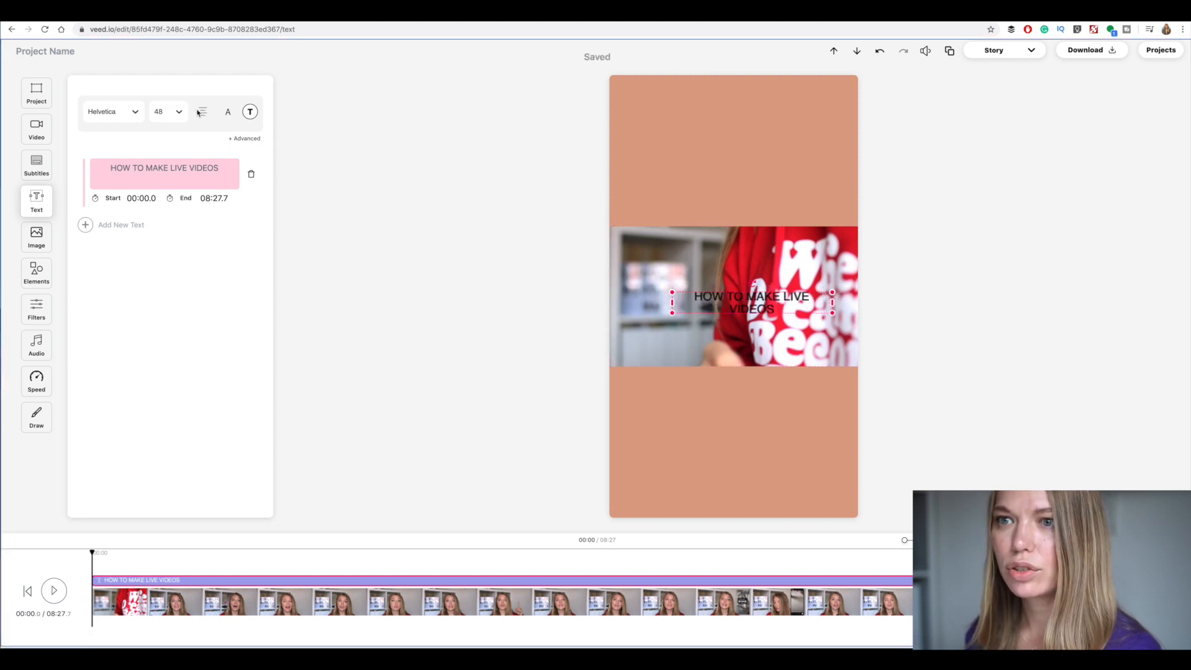
left_click(171, 118)
left_click(167, 245)
left_click(128, 111)
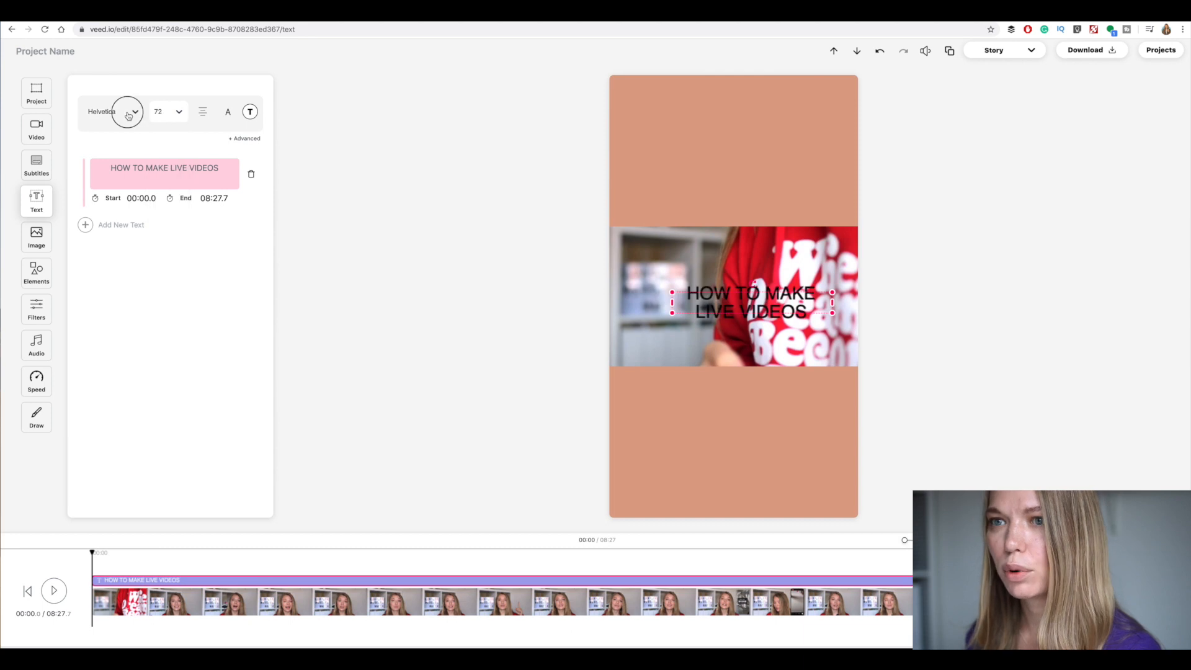
scroll(136, 217, "down", 10)
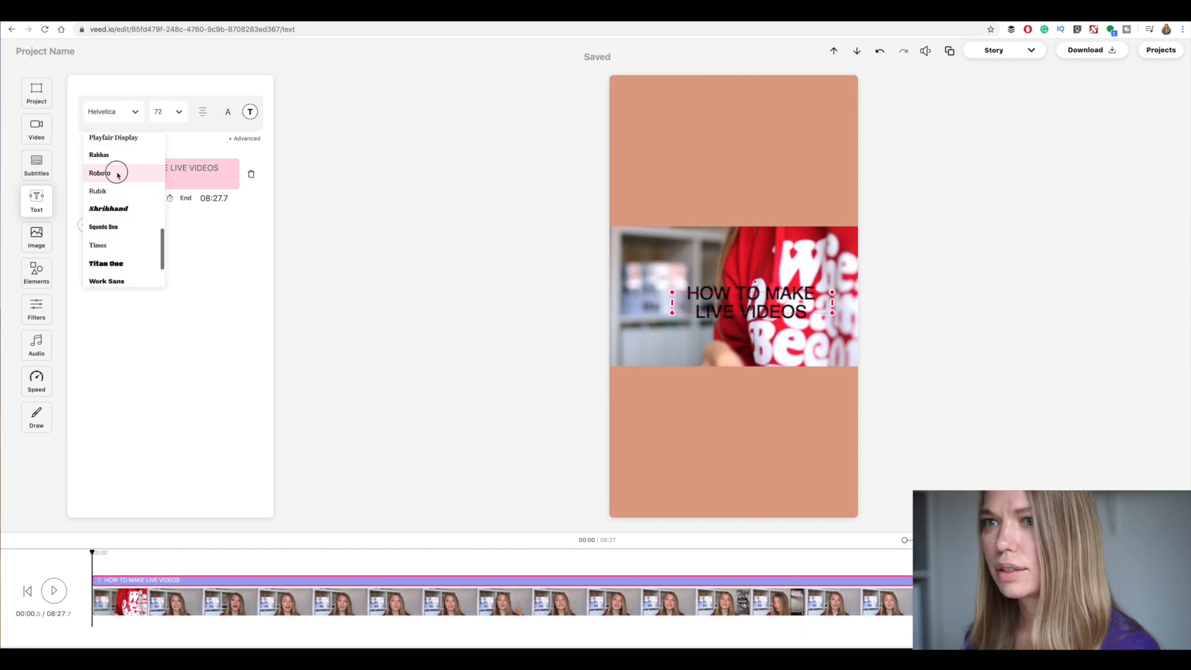
left_click(113, 172)
Make the title bold and white, and place it horizontally centred just above the video
left_click(234, 113)
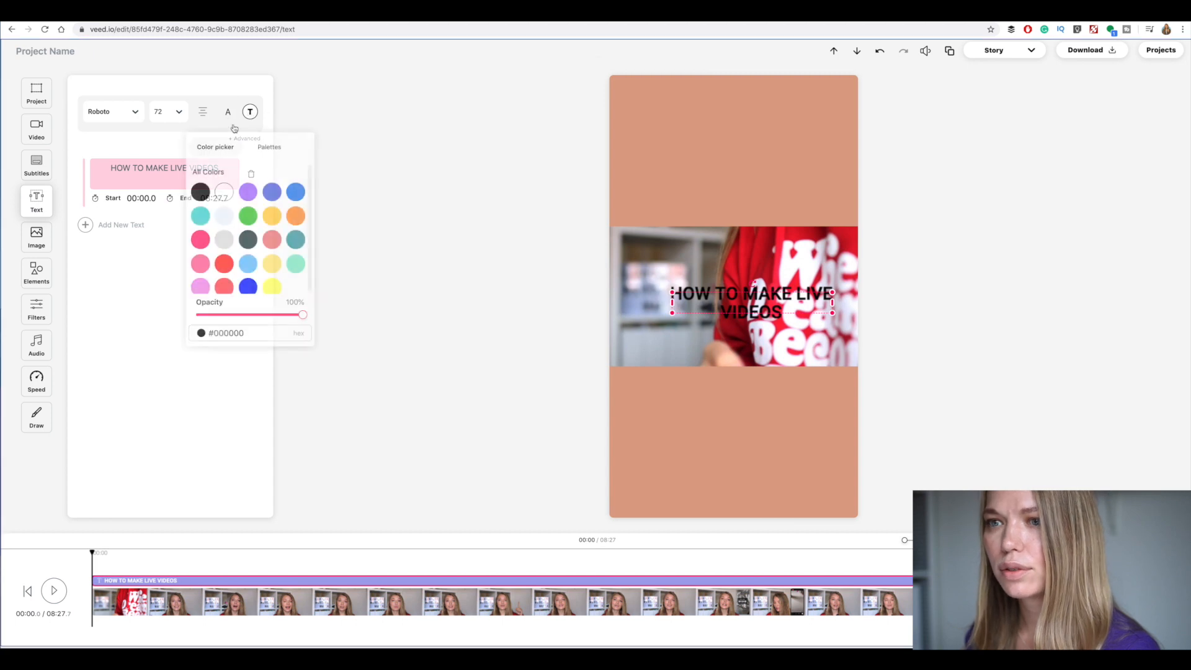
left_click(224, 191)
left_click_drag(758, 301, 729, 197)
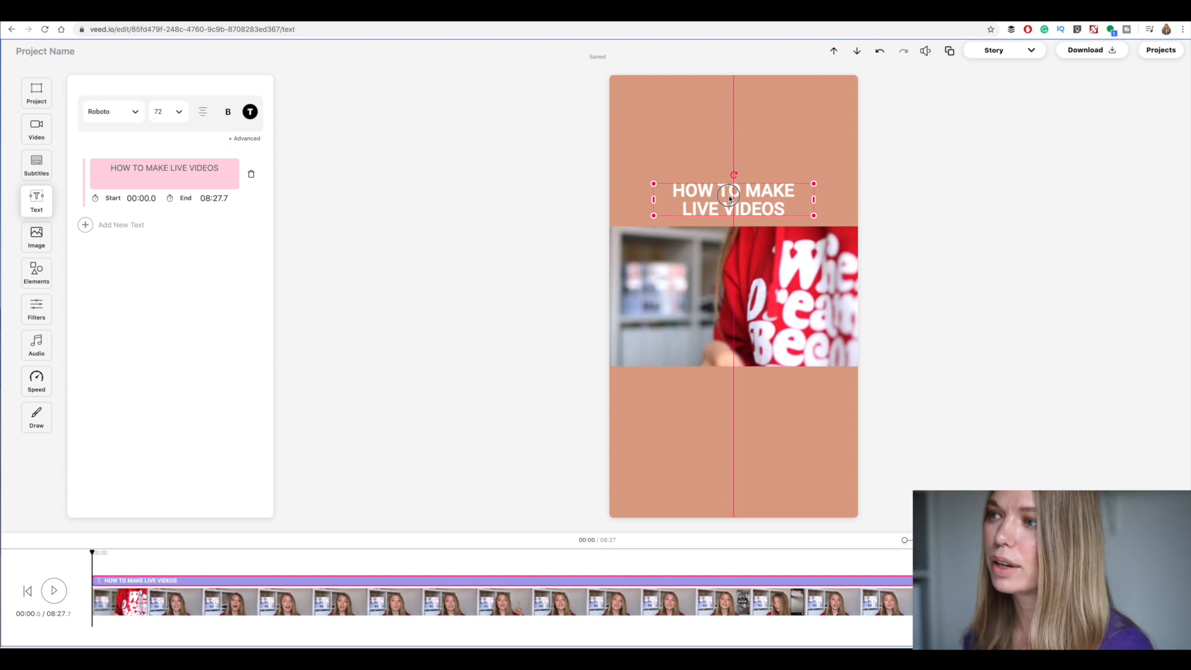
left_click_drag(729, 198, 729, 198)
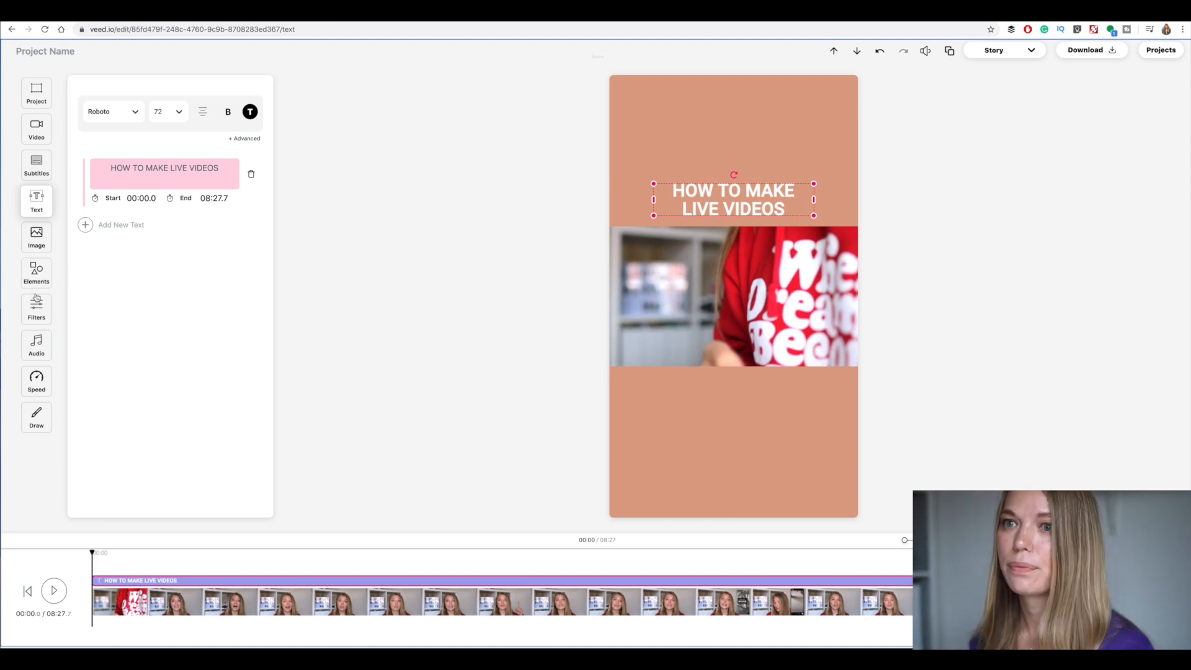
Generate automatic subtitles for the video
left_click(33, 162)
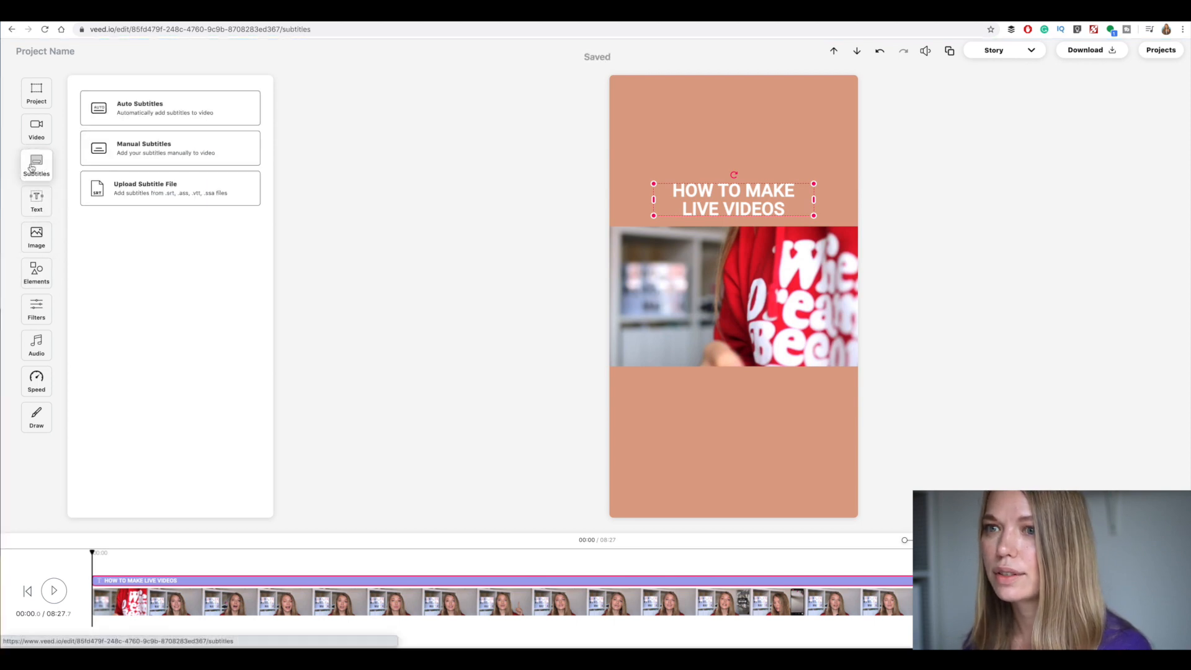
left_click(189, 113)
left_click(152, 159)
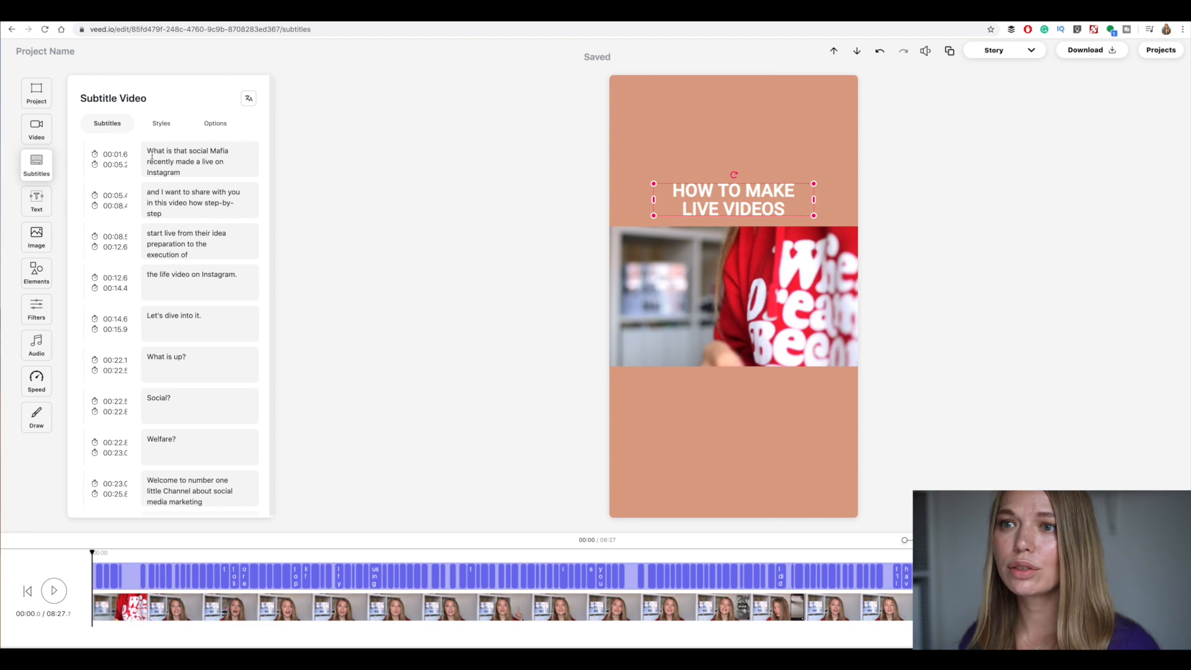
With the playhead at about 00:11, scale the subtitles to size 43 and centre them just below the video
left_click(159, 123)
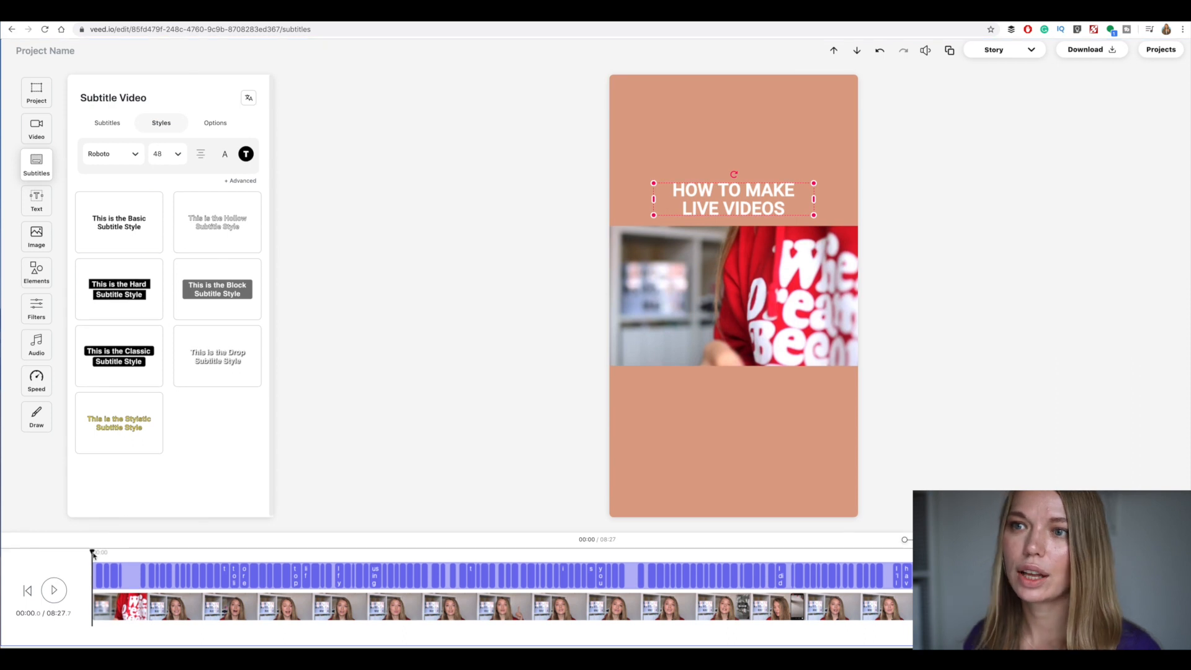
left_click(129, 553)
left_click_drag(129, 552, 116, 552)
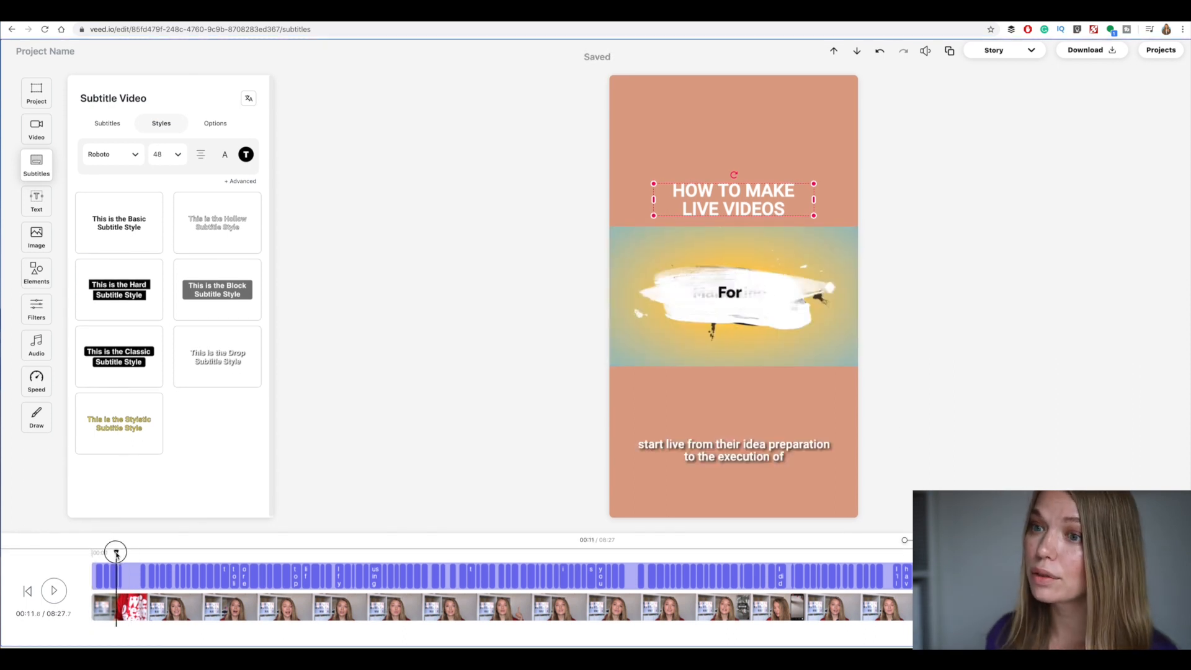
left_click_drag(699, 459, 707, 422)
left_click_drag(834, 425, 774, 419)
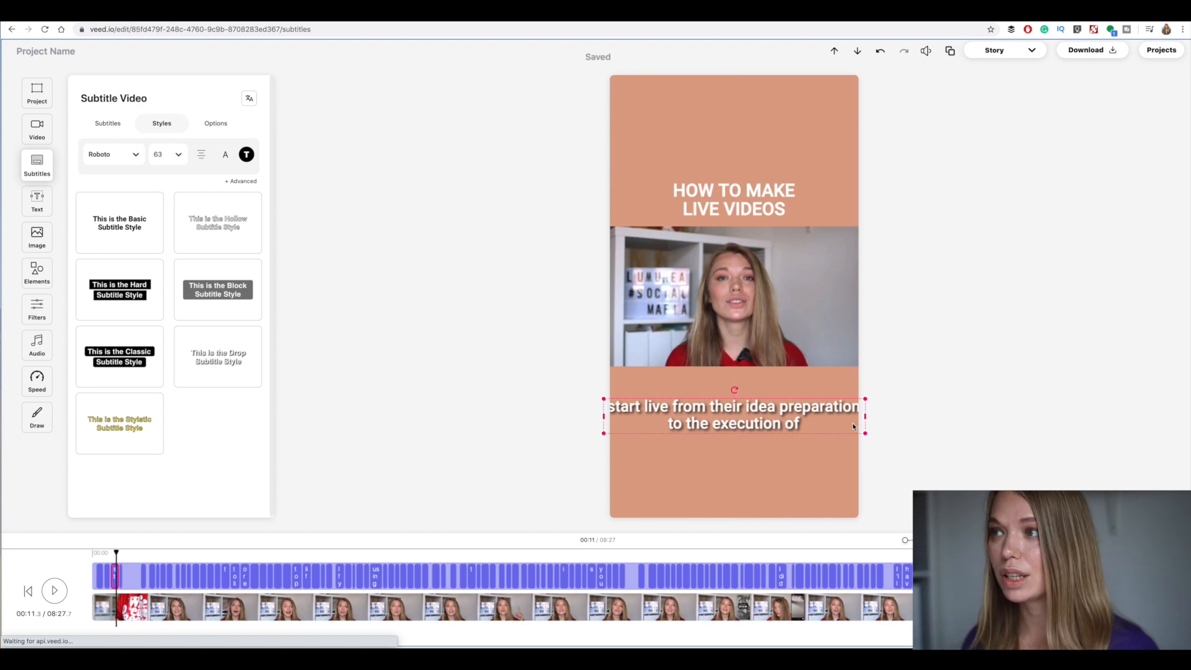
left_click_drag(866, 434, 854, 429)
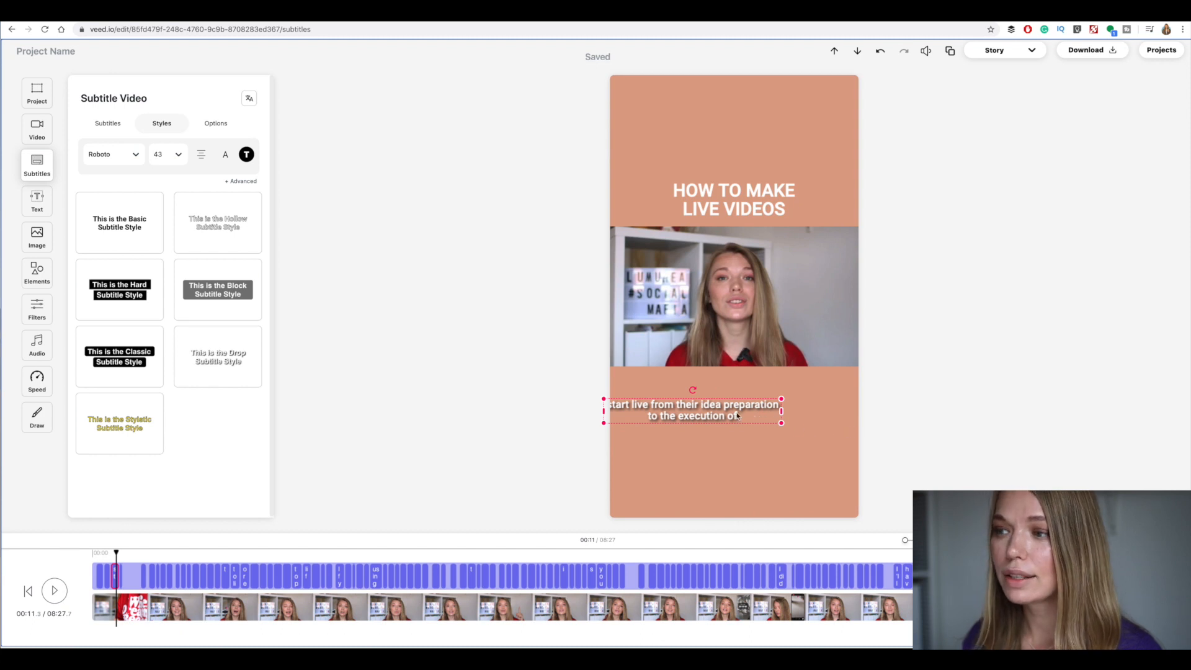
left_click_drag(721, 416, 763, 417)
Add a progress bar element over the lower part of the video and give it the Rounded style
left_click(35, 273)
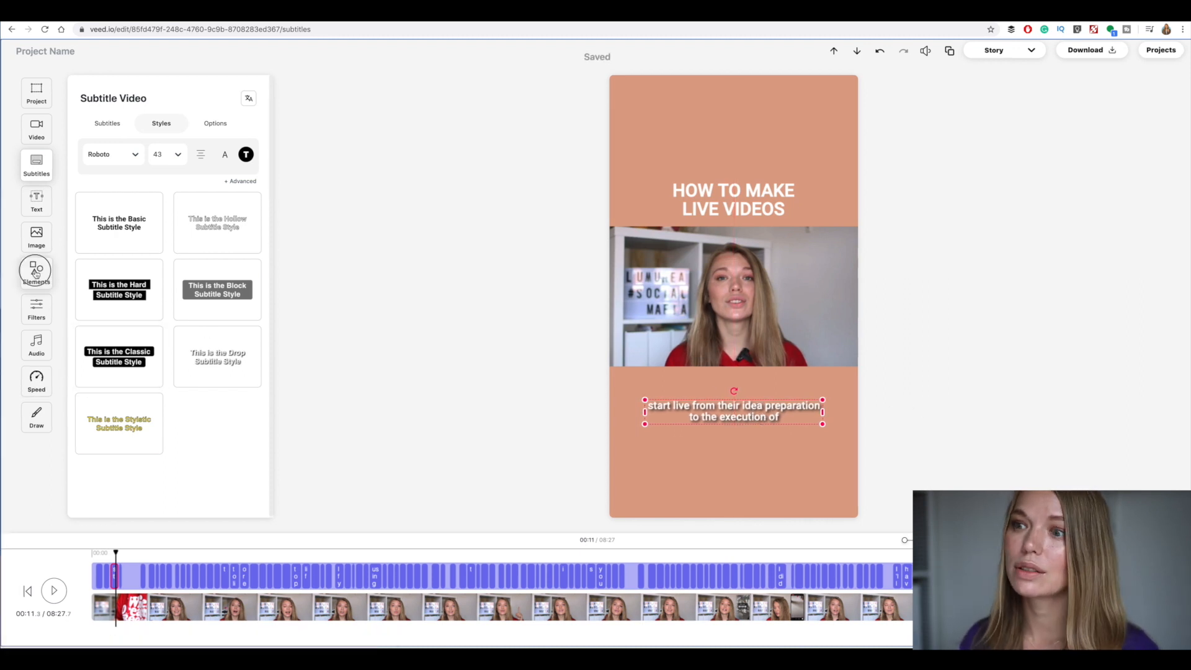
left_click(166, 152)
left_click(155, 151)
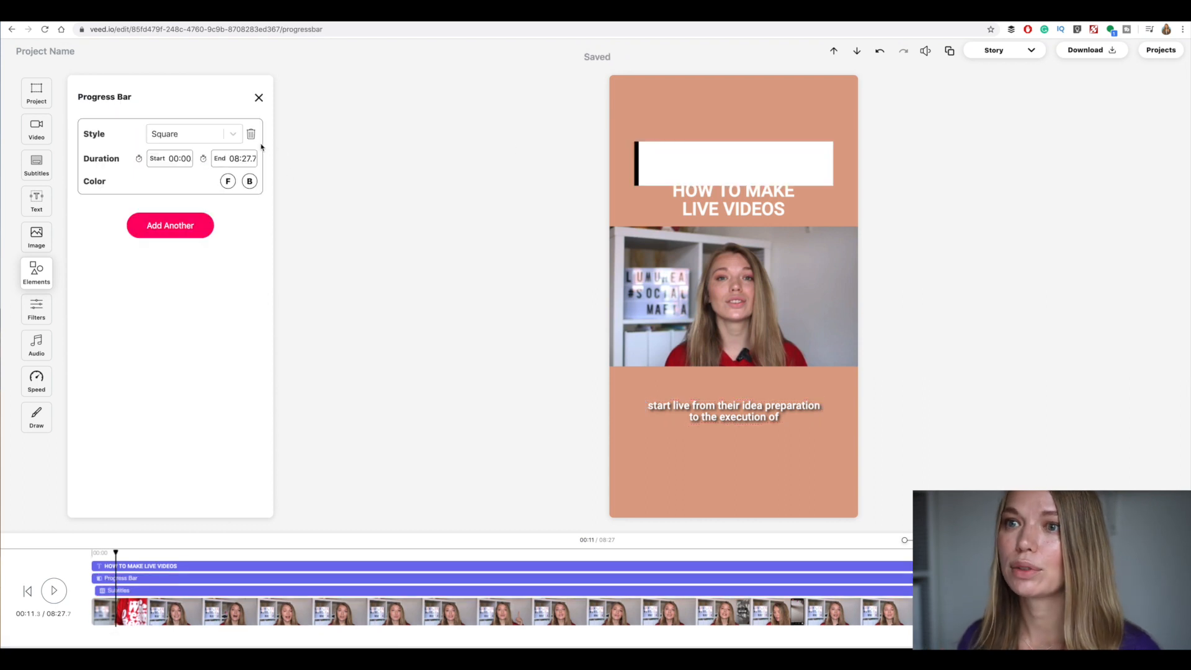
left_click_drag(696, 165, 666, 336)
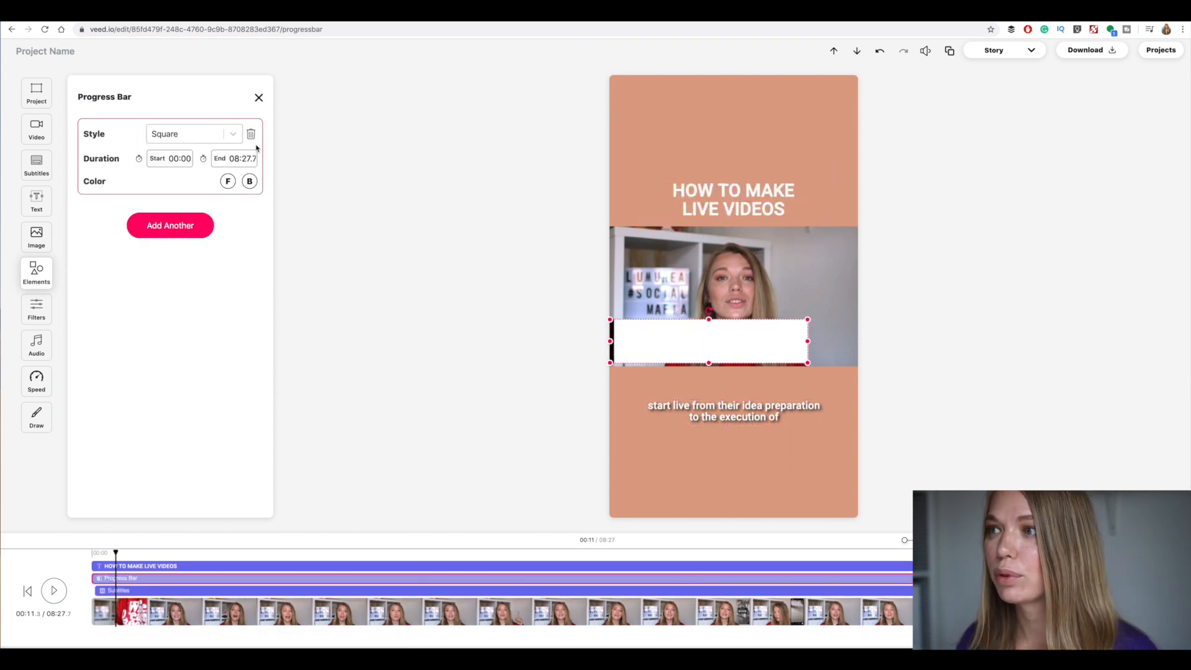
left_click(239, 135)
left_click(175, 178)
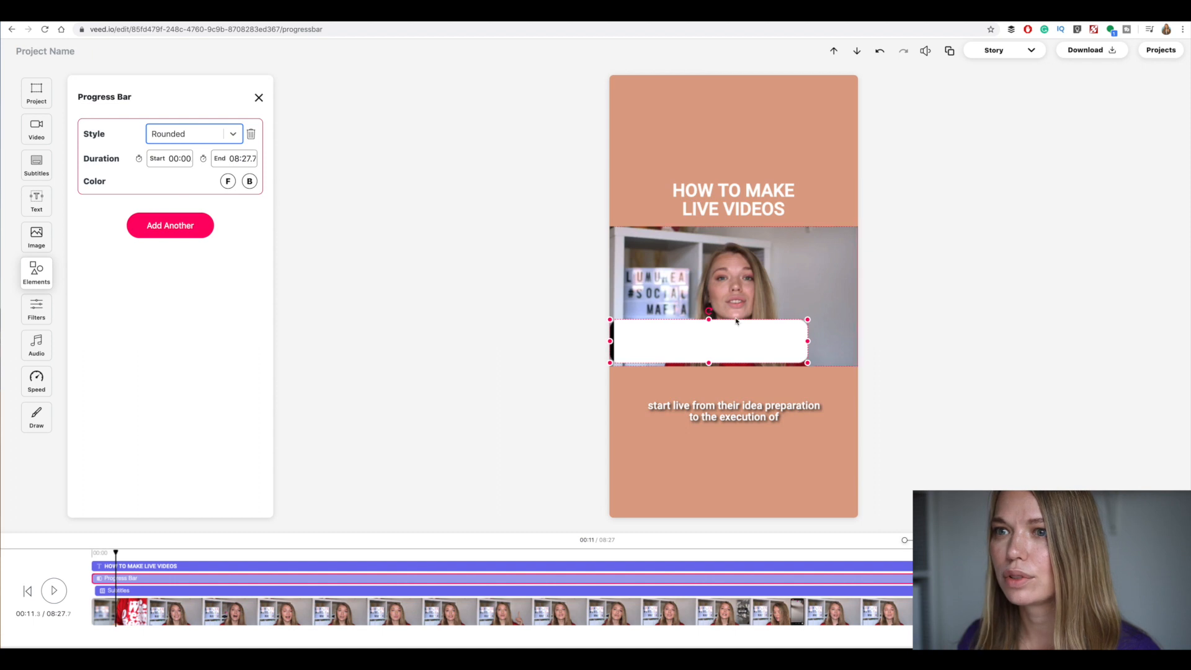
Make the progress bar thinner, place it along the video's lower edge and stretch it across the full canvas width
left_click_drag(708, 319, 687, 367)
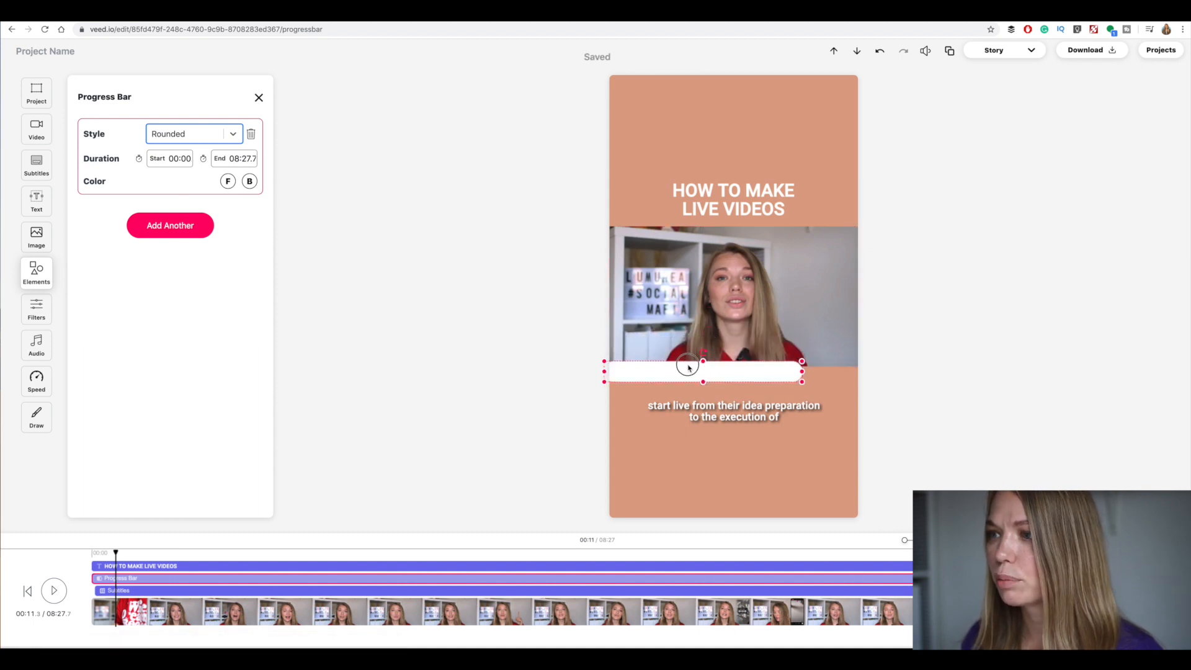
left_click_drag(802, 371, 866, 374)
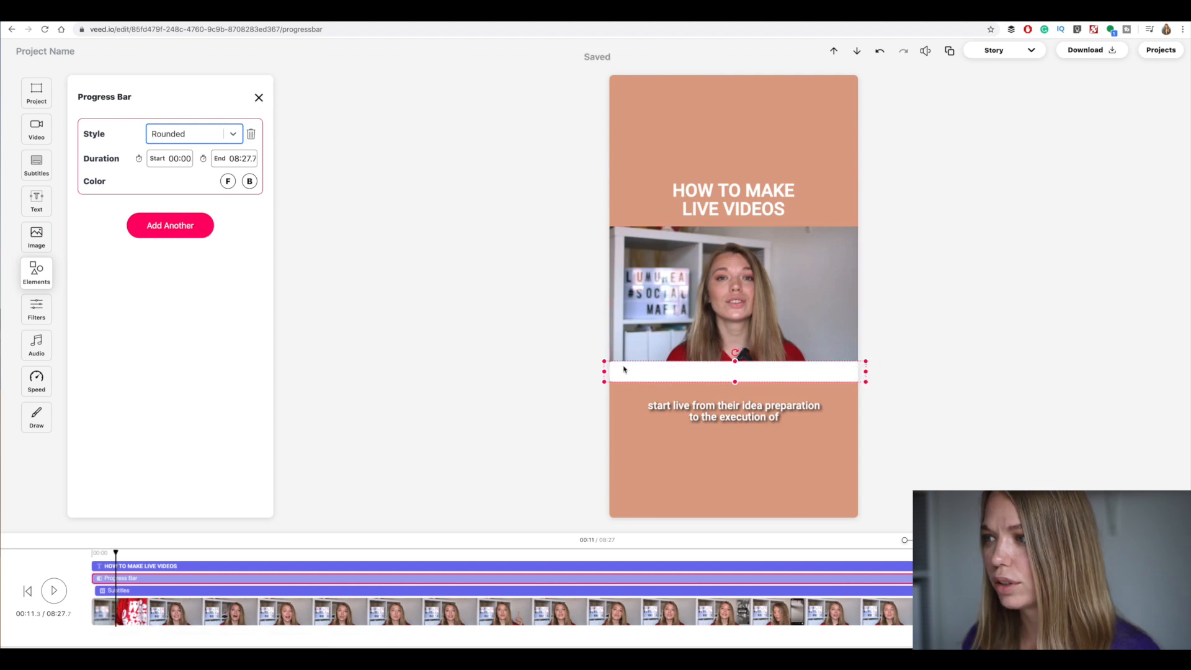
left_click_drag(866, 372, 862, 371)
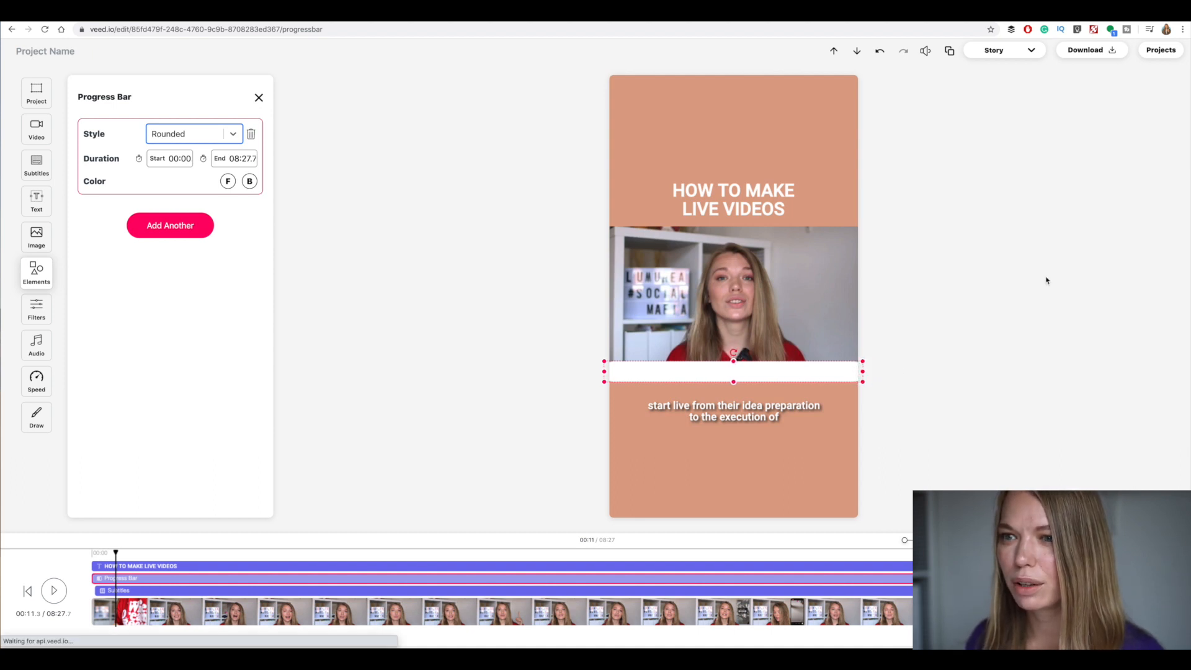
Look at the progress bar's foreground color choices and the video speed settings
left_click(228, 181)
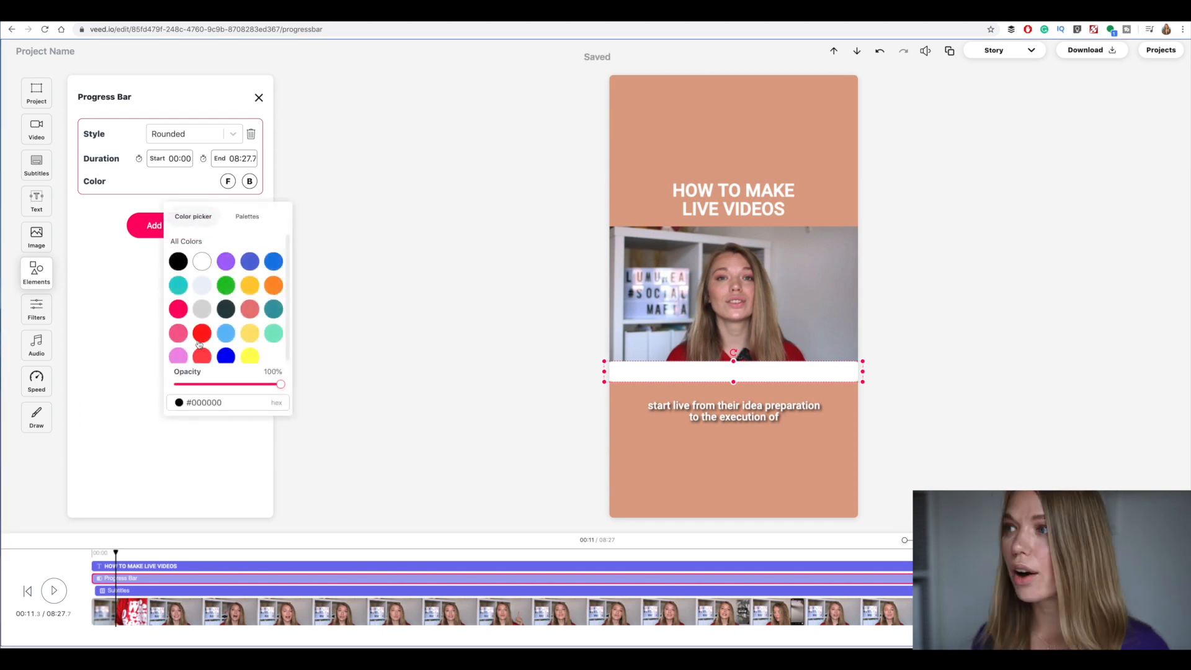
left_click(36, 381)
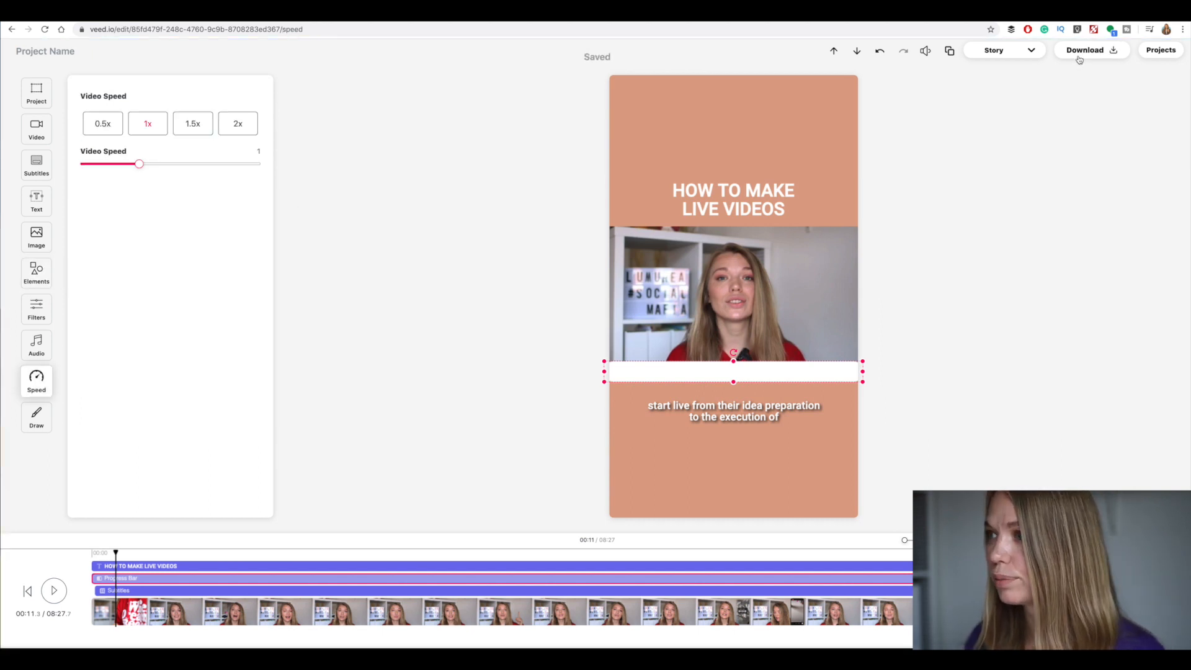